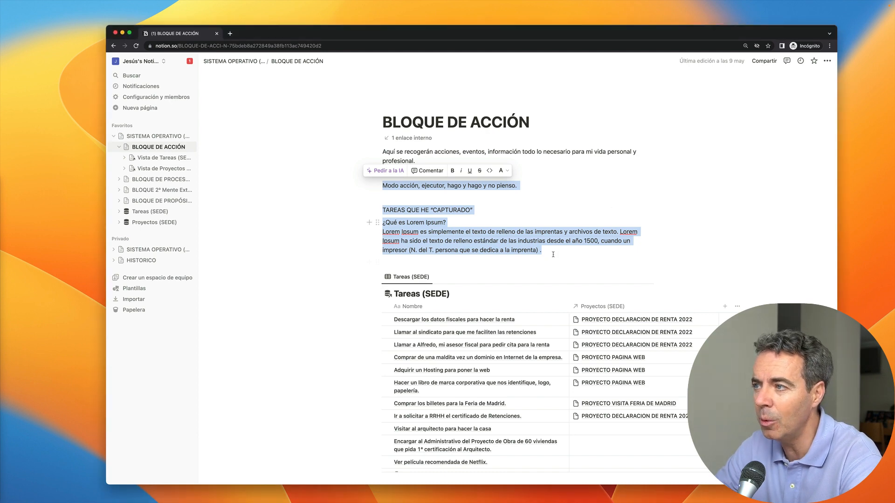
Step: Turn the selected intro notes into a collapsible level-2 heading titled 'Captura' using /h2
left_click_drag(550, 261, 382, 186)
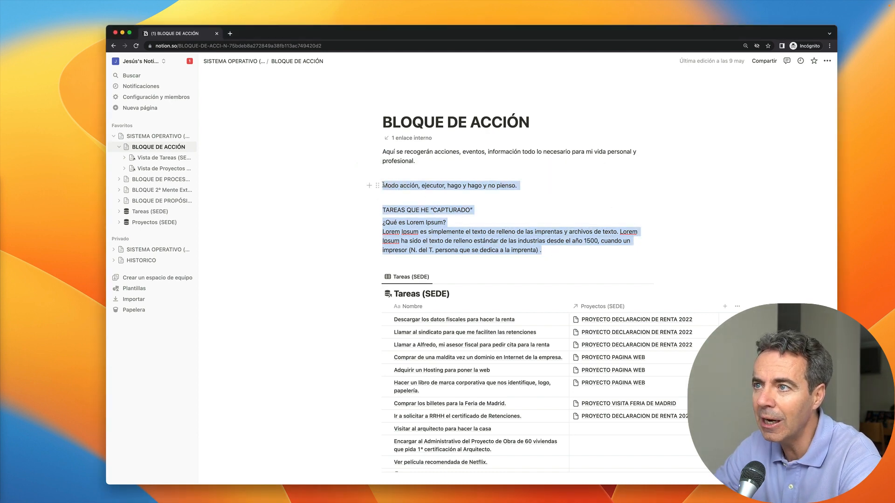
type("//h2")
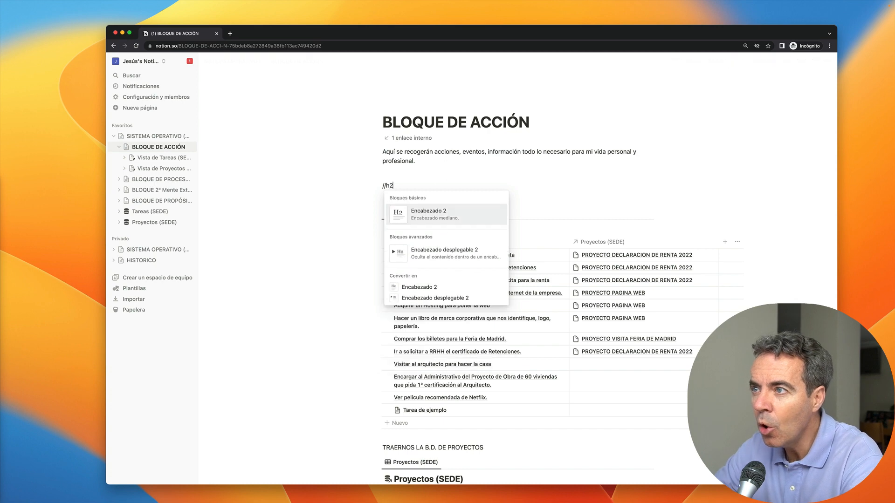
left_click(454, 254)
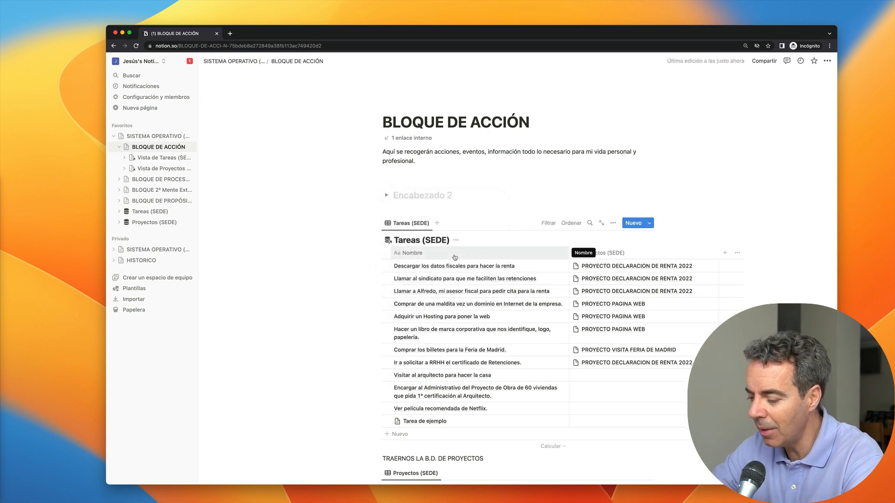
type("Captura")
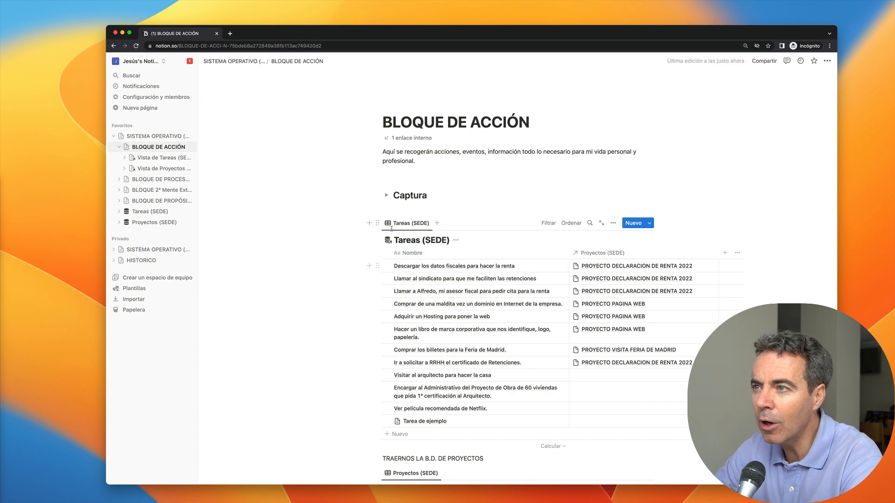
Step: Copy the Tareas (SEDE) view link and paste it inside Captura as a linked database view
left_click(413, 225)
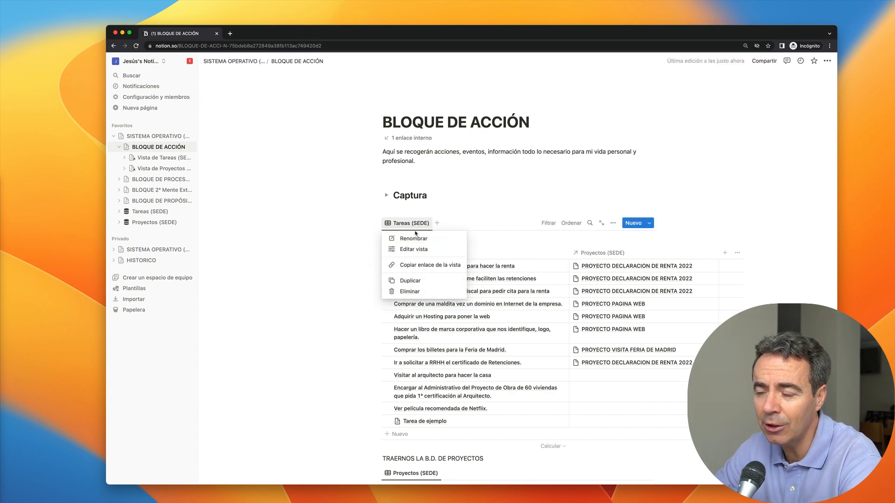
left_click(413, 264)
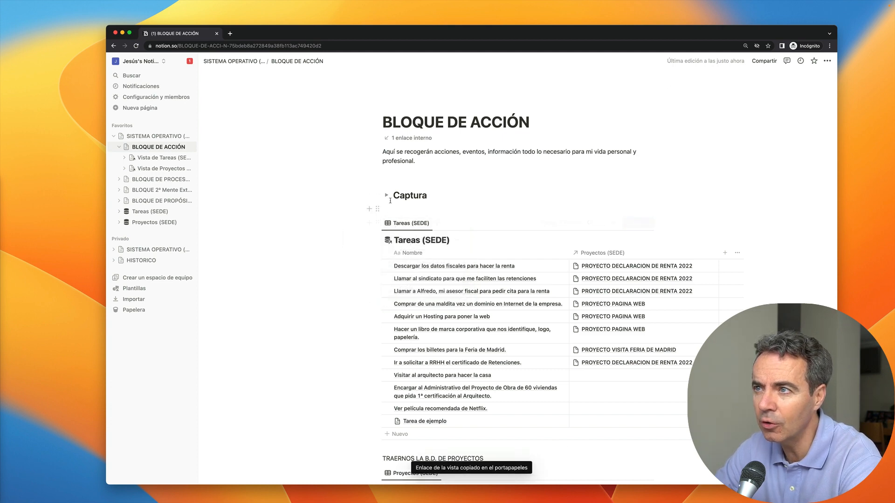
left_click(387, 196)
left_click(400, 208)
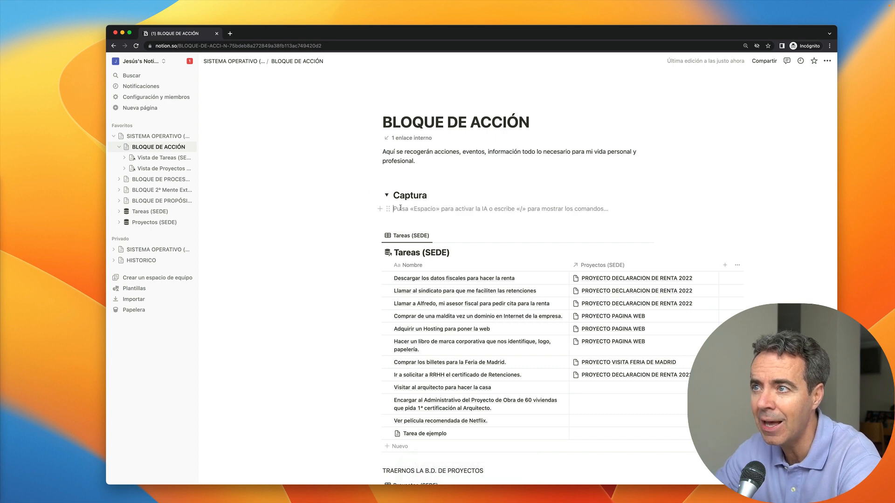
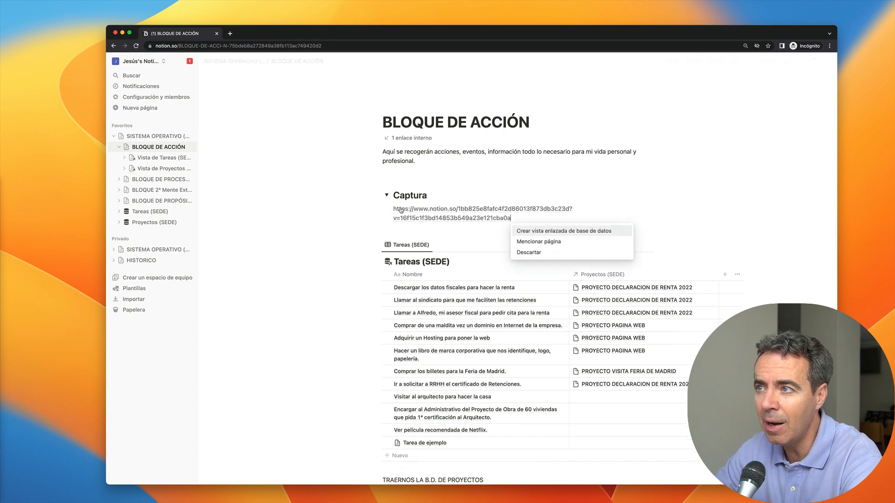
left_click(553, 231)
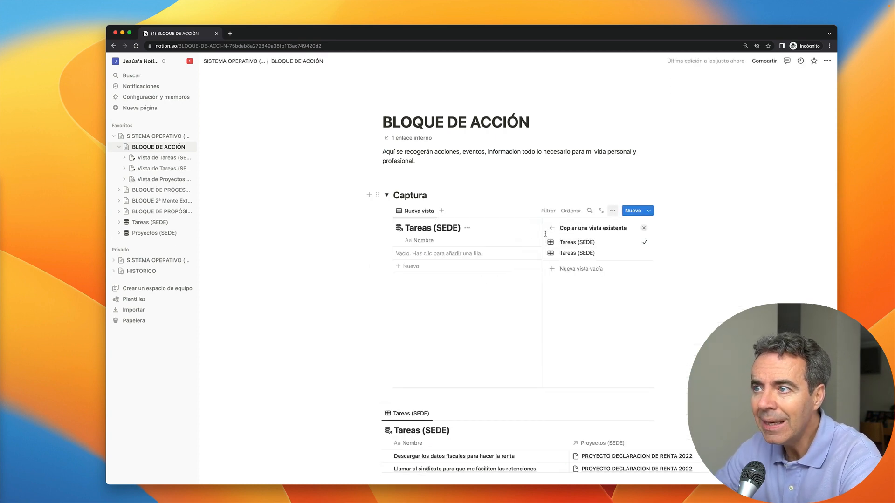
left_click(527, 194)
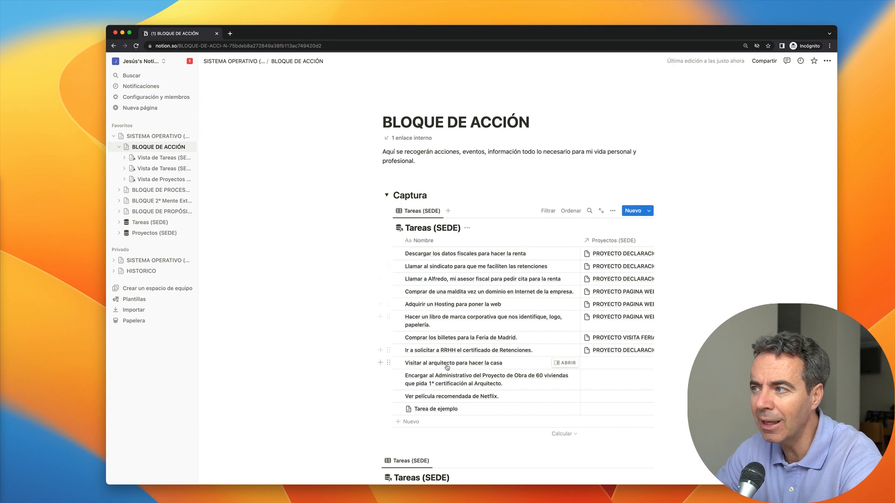
Step: Hide the Proyectos (SEDE) column in the nested Tareas (SEDE) table
left_click(602, 241)
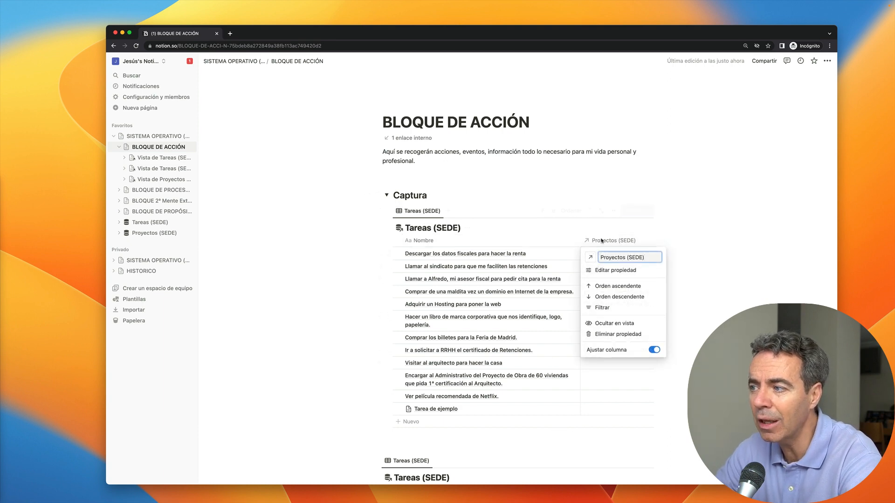
left_click(610, 323)
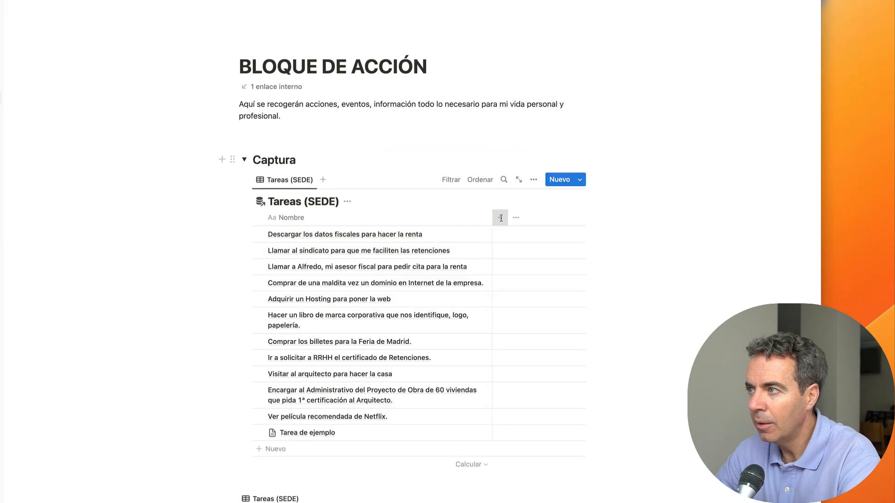
Step: Create a Contexto property and change its type from Texto to Selección
left_click(586, 241)
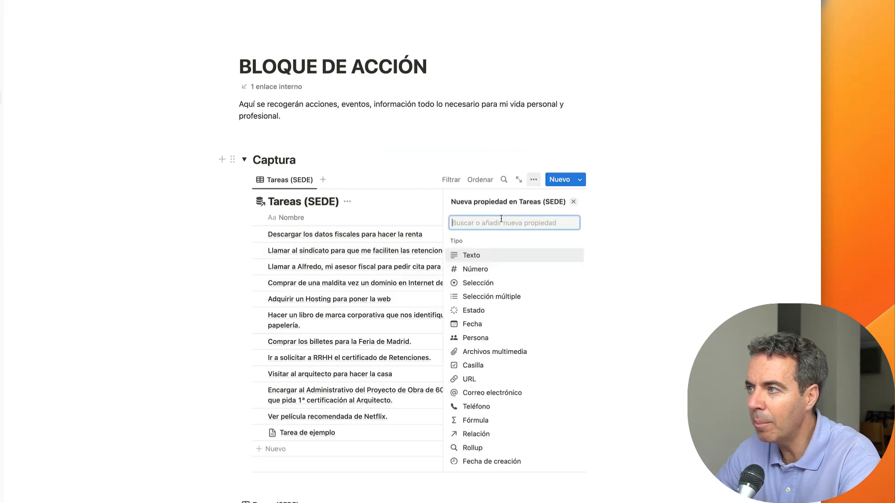
type("Contex")
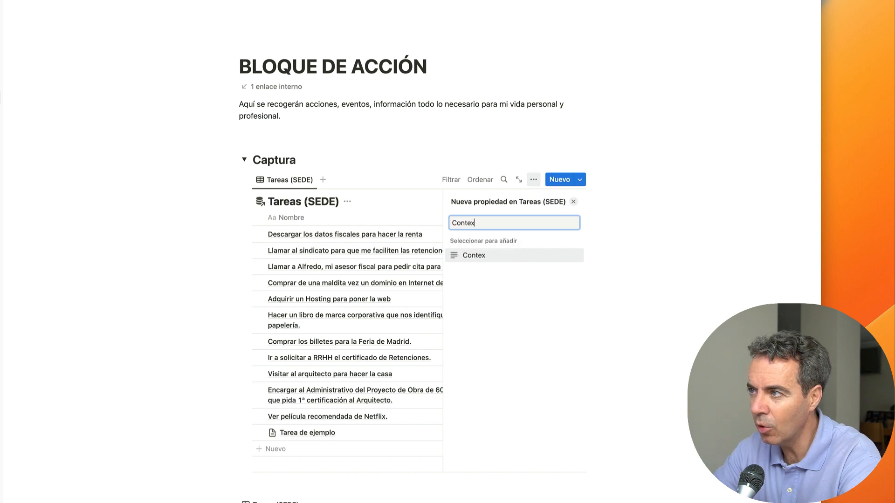
type("to")
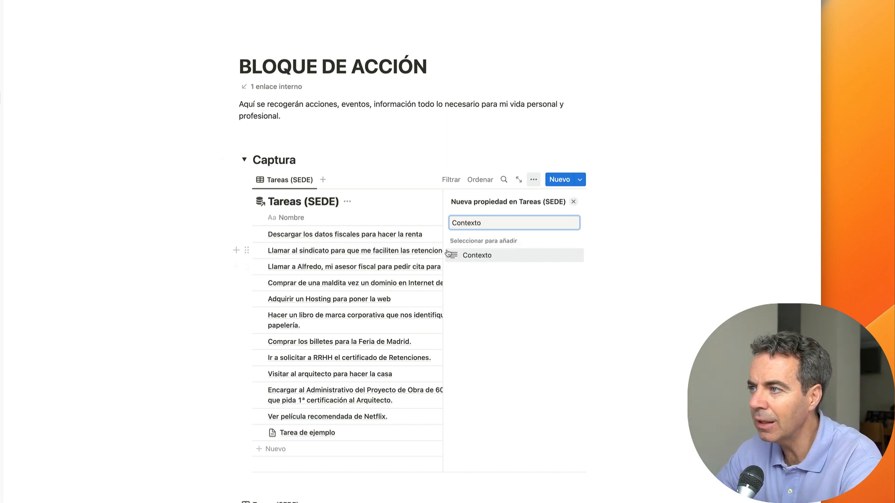
left_click(473, 263)
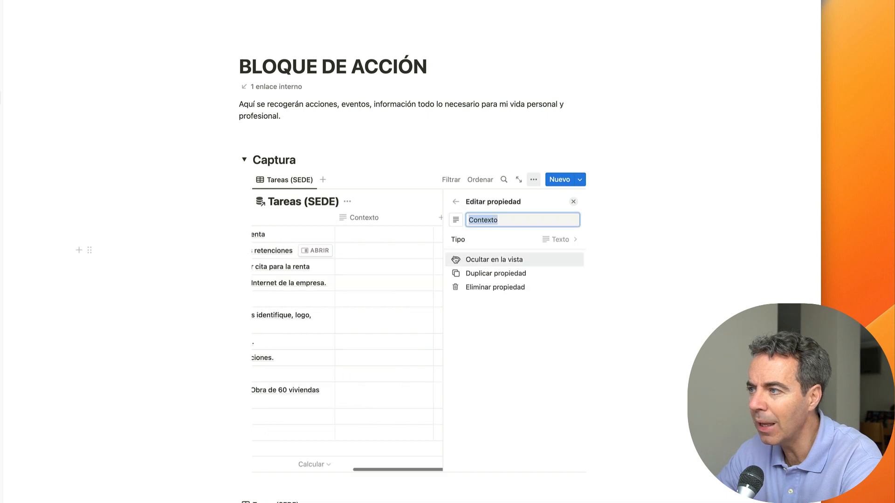
left_click(570, 241)
left_click(487, 284)
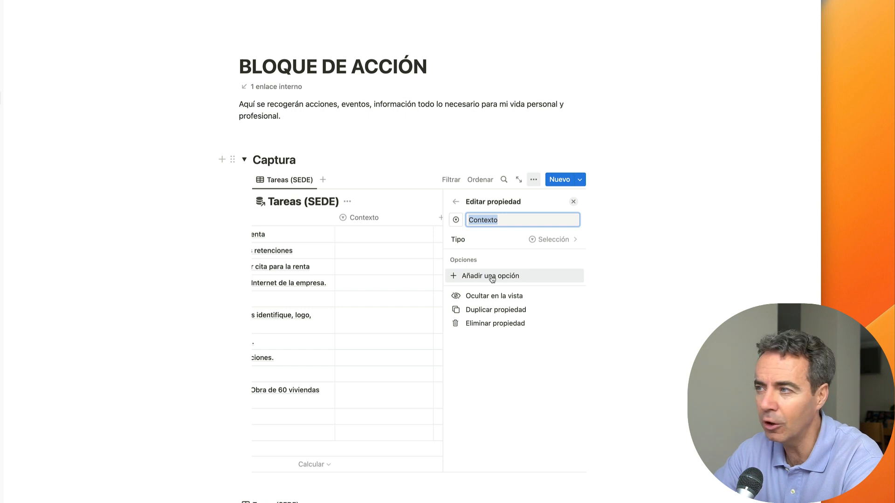
Step: Rename the select property to Ordenador
type("O")
key("BackSpace")
type("O")
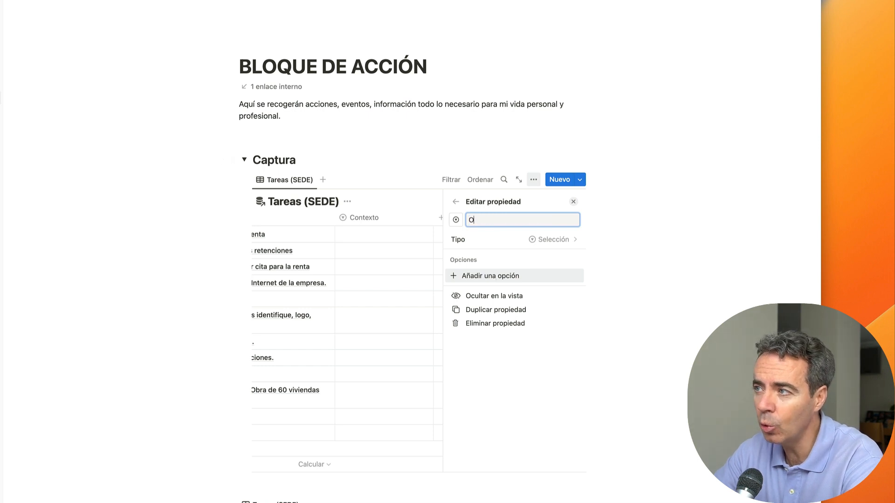
type("rdenador")
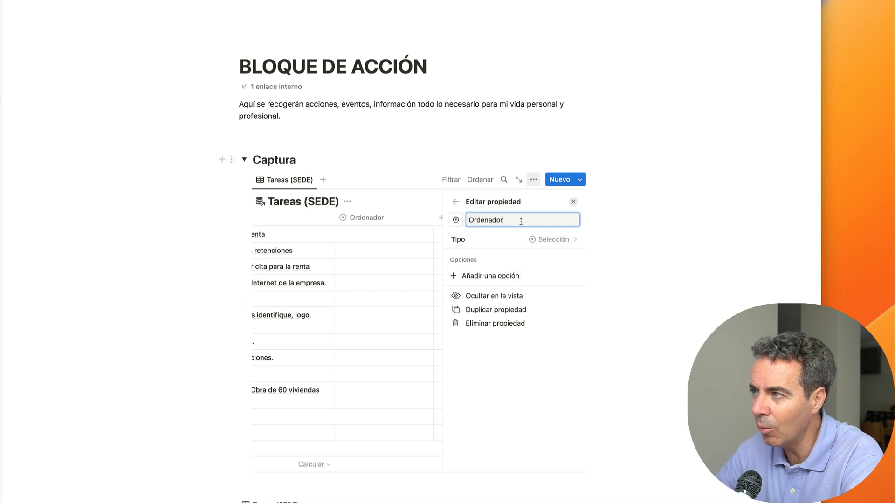
Step: Add the first option 'Ordenador (Silencio)' to the Ordenador property
left_click(496, 275)
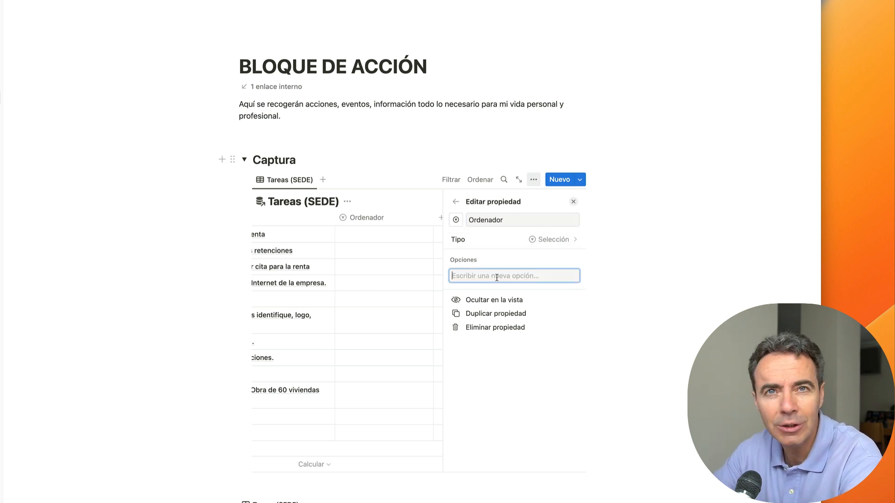
type("Orden")
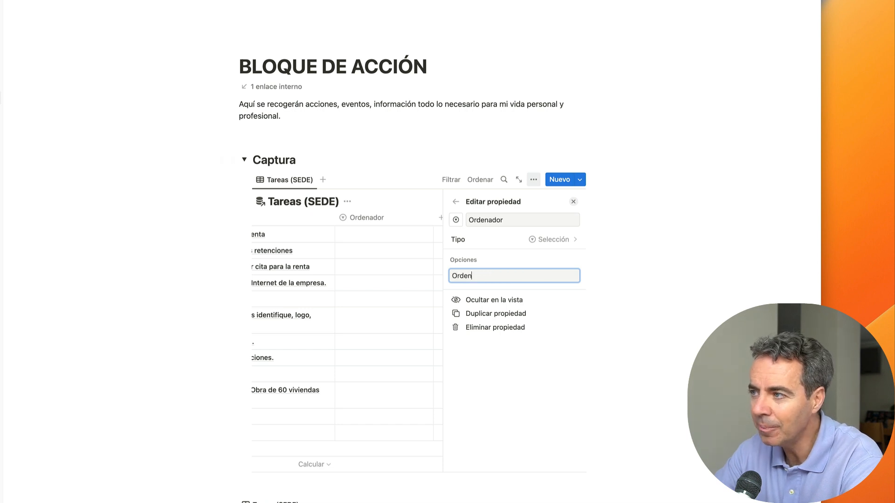
type("ador (")
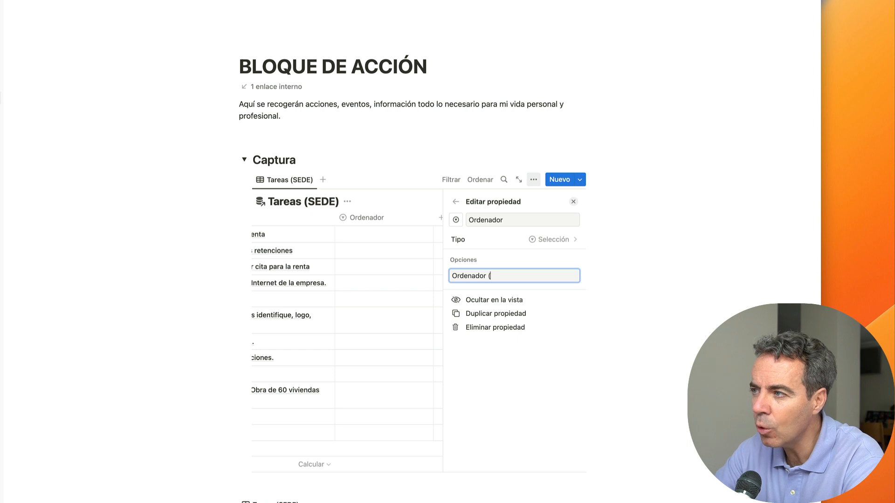
type("Silen")
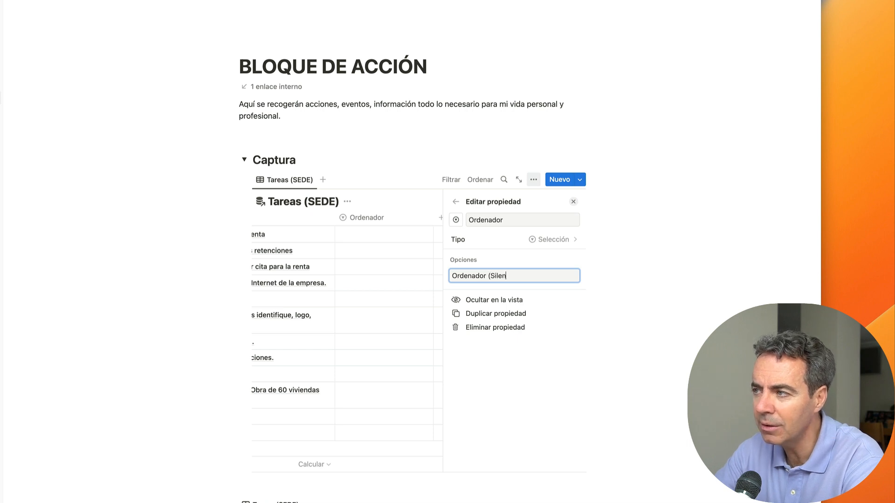
type("cios)")
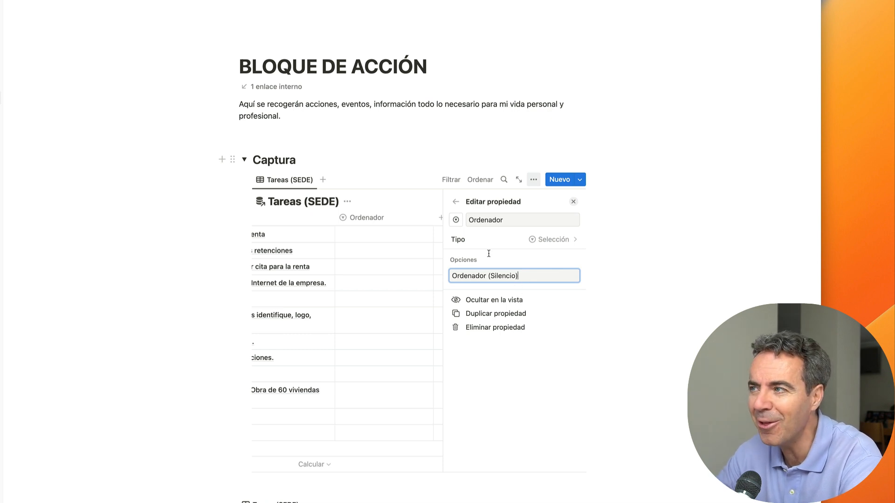
key("Return")
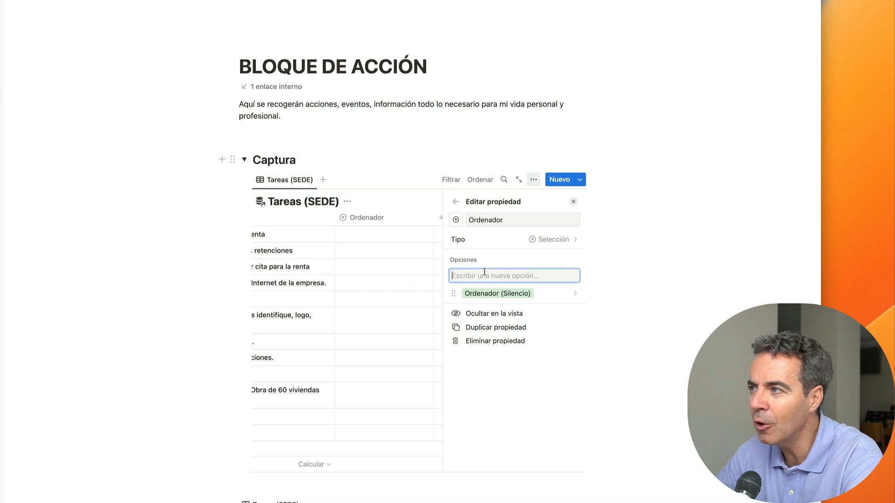
left_click_drag(510, 222, 463, 222)
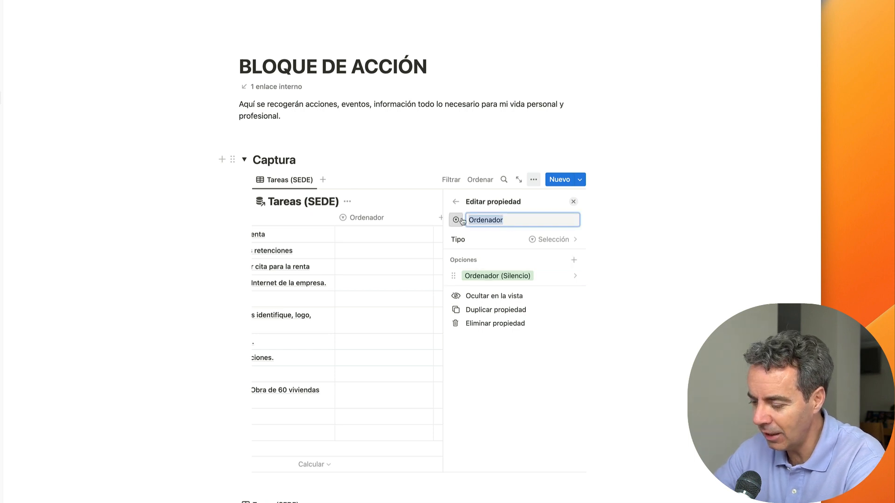
Step: Rename the property back to Contexto and add the options Ordenador and Itinerancia
type("Context")
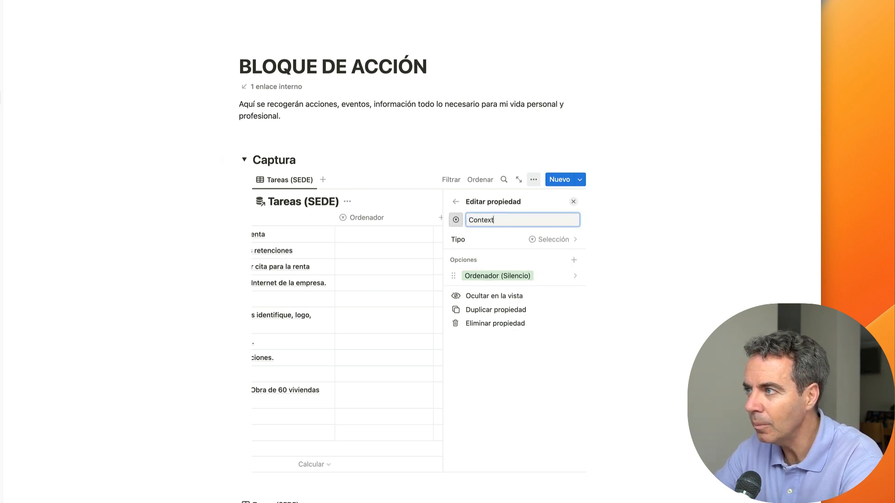
type("o")
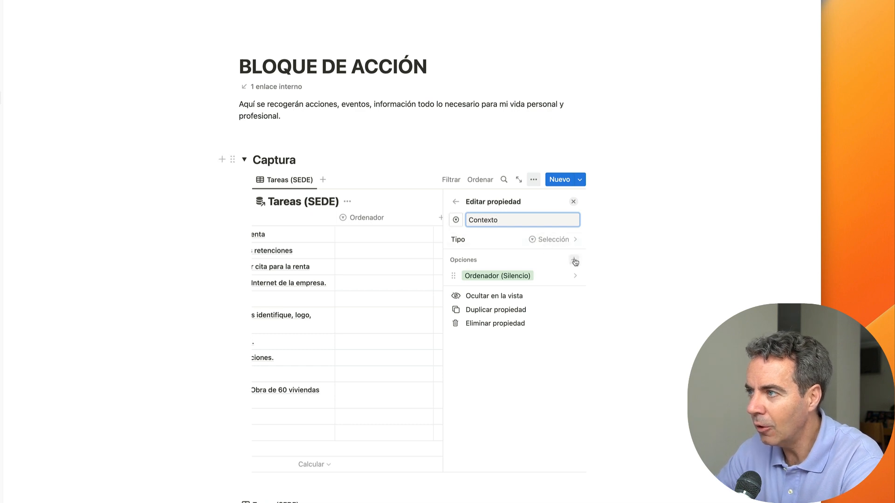
left_click(575, 261)
type("Ord")
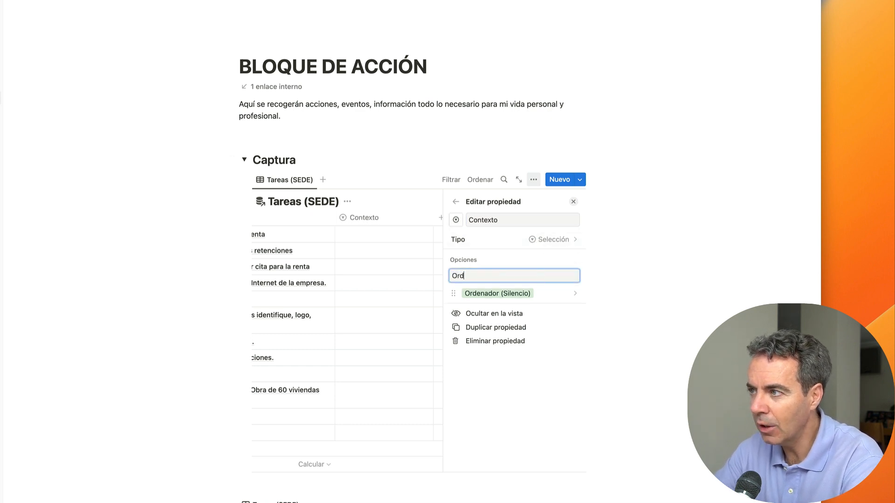
type("enador")
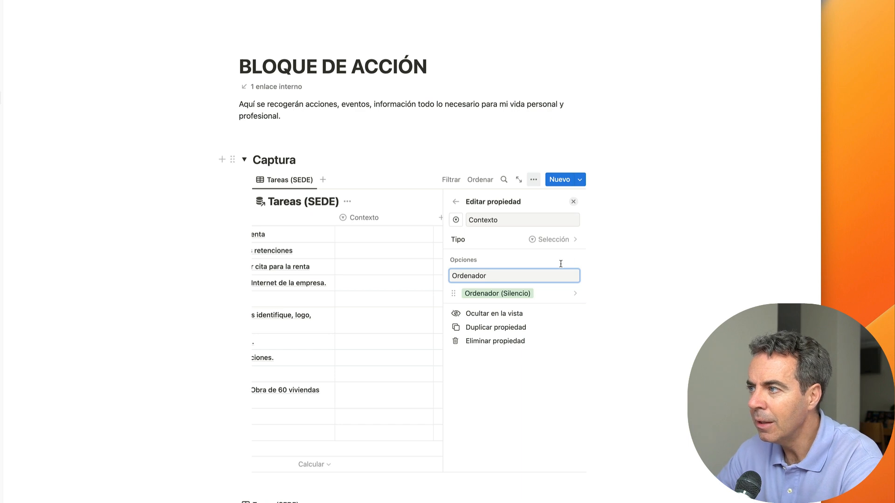
key("Return")
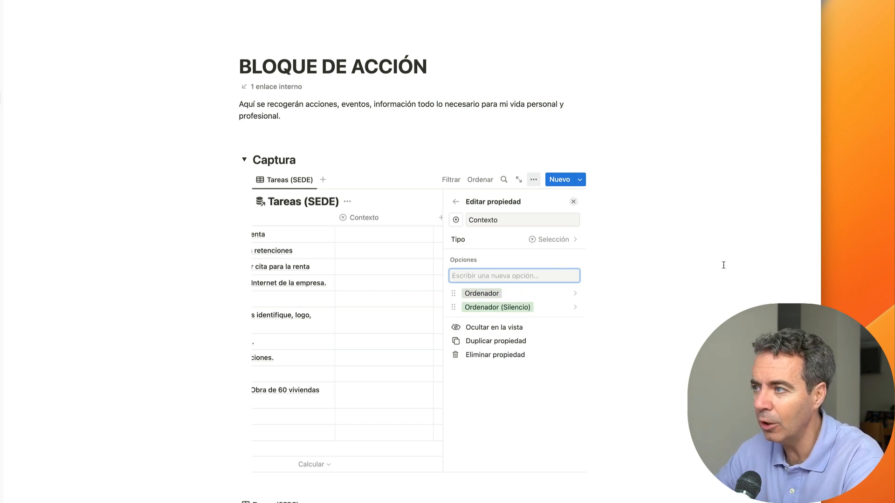
type("(tinera")
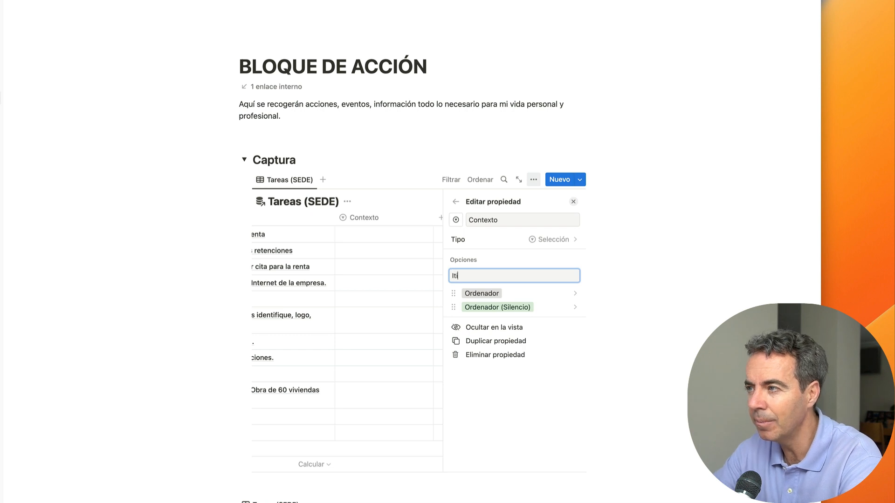
type("ncia")
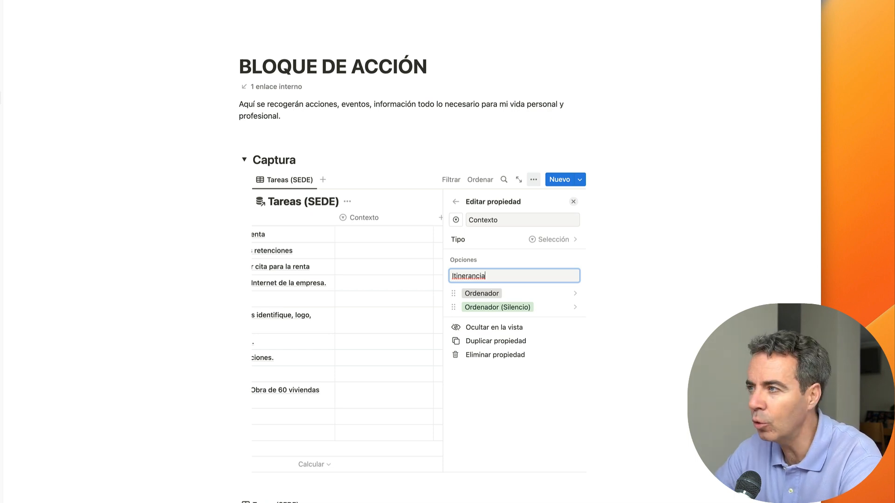
key("Return")
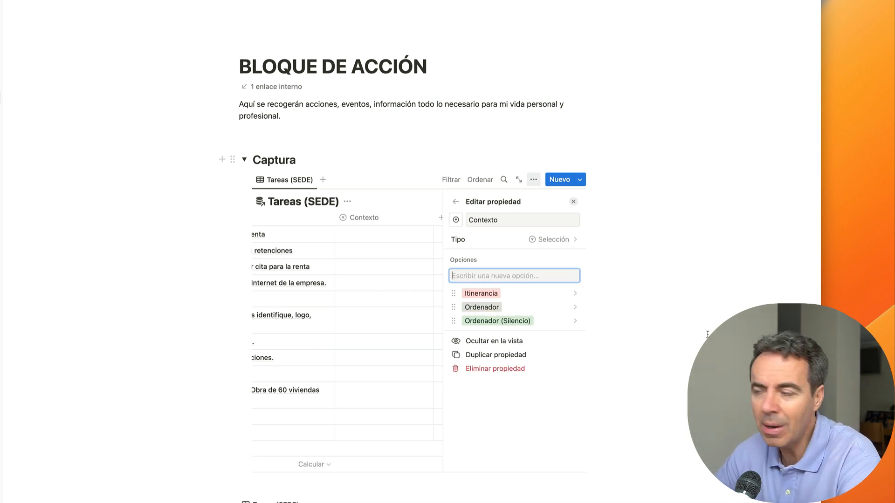
Step: Add Casa and Oficina as options of the Contexto property
type("Ca")
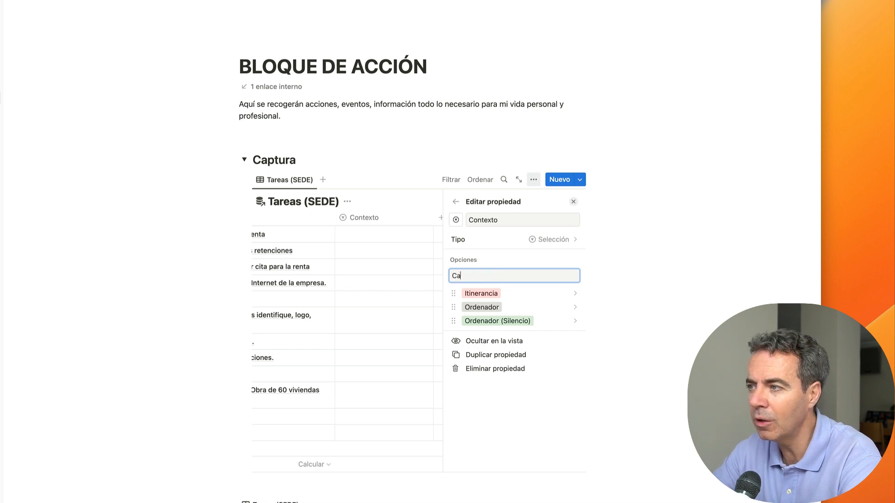
type("sa")
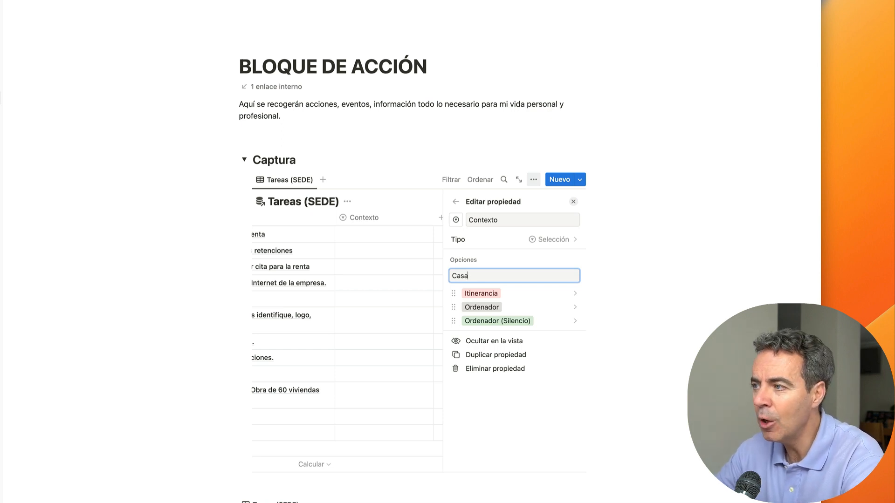
key("Return")
type("Oficina")
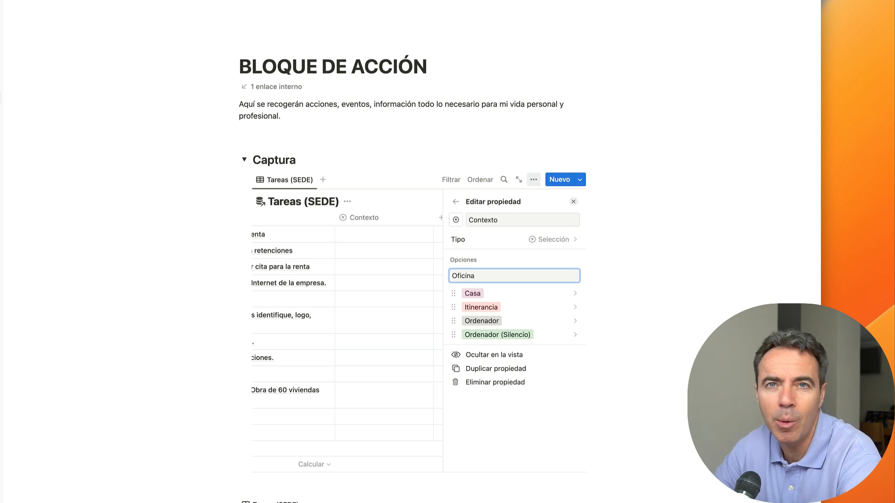
key("Return")
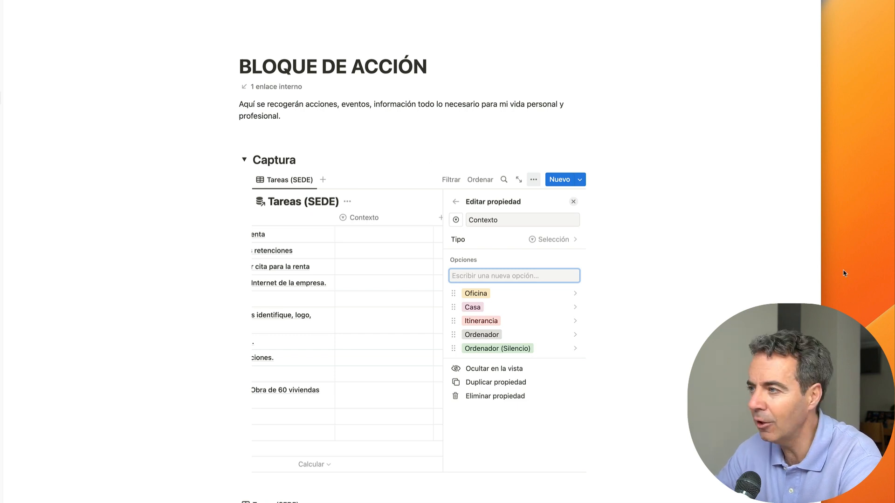
Step: Add the Teléfono option to Contexto and leave the property editor
type("T")
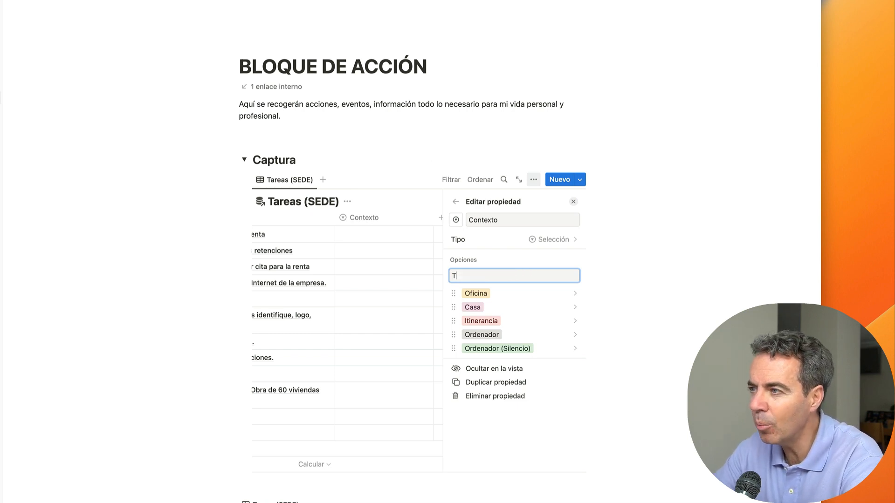
type("eléfono")
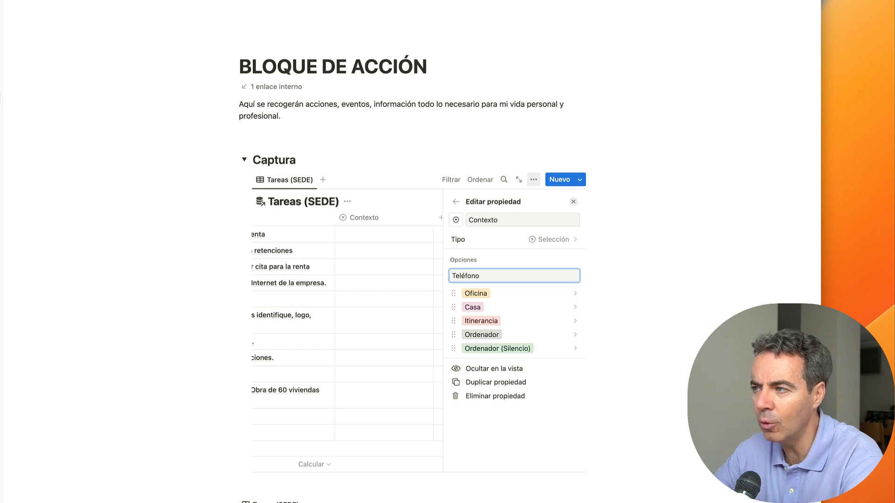
key("Return")
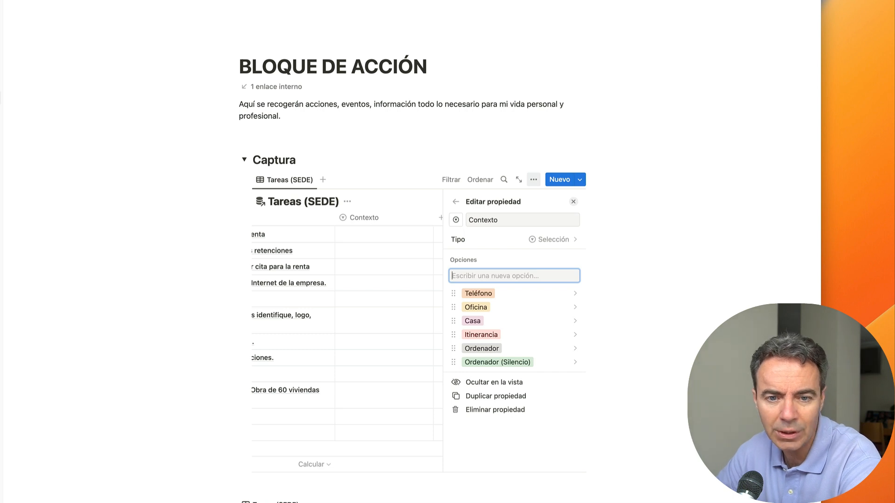
left_click(450, 203)
Step: Close the property panel and switch the BLOQUE DE ACCIÓN page to Ancho completo
left_click(451, 140)
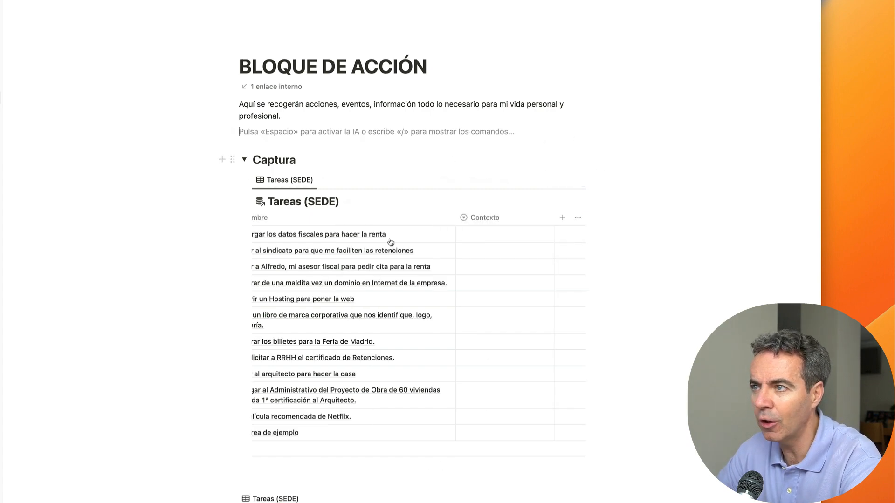
scroll(368, 298, "left", 2)
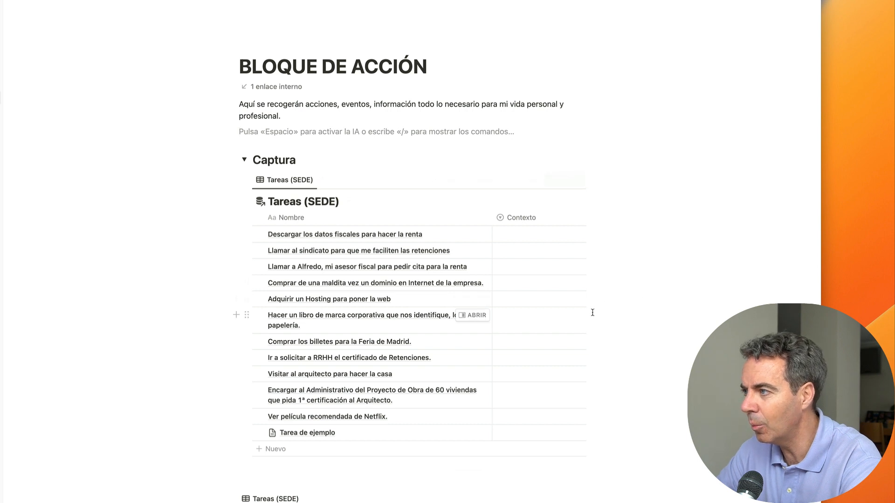
left_click(816, 1)
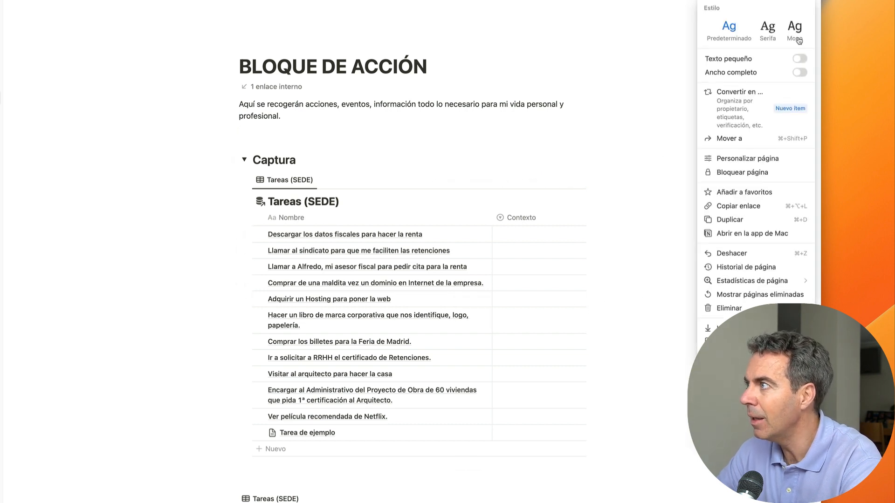
left_click(798, 73)
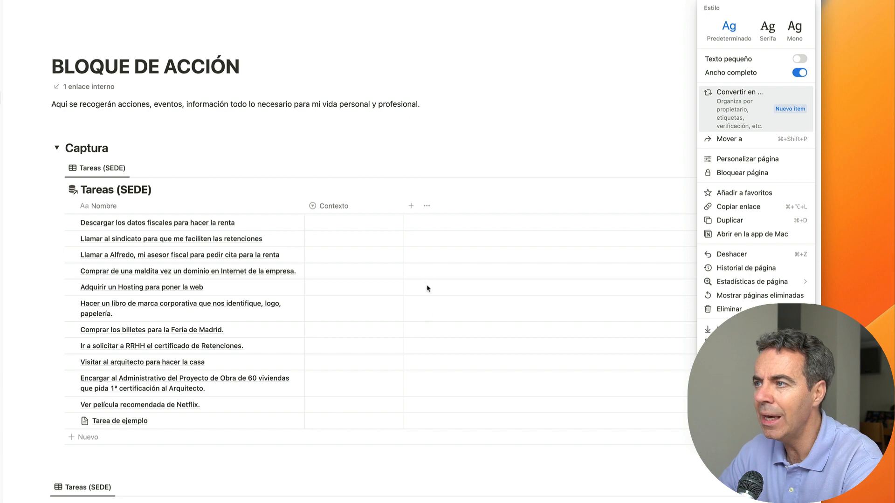
left_click(413, 209)
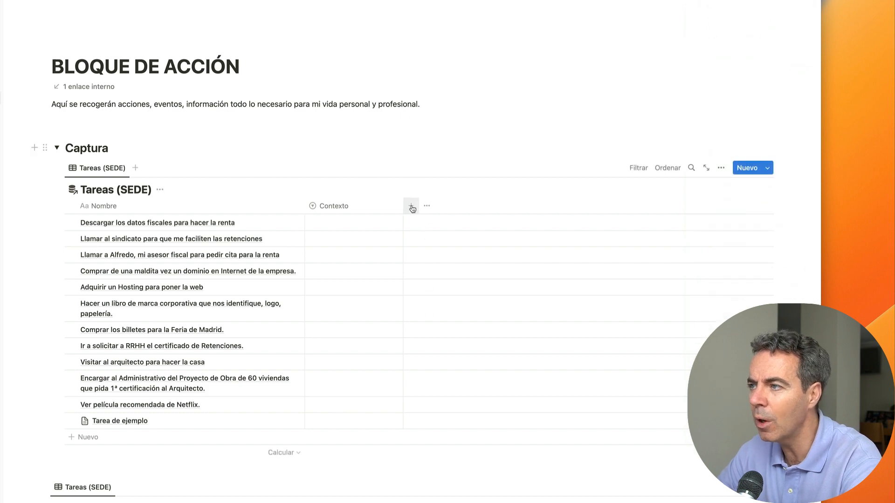
Step: Insert a new Texto column named Observaciones beside Contexto
left_click(413, 209)
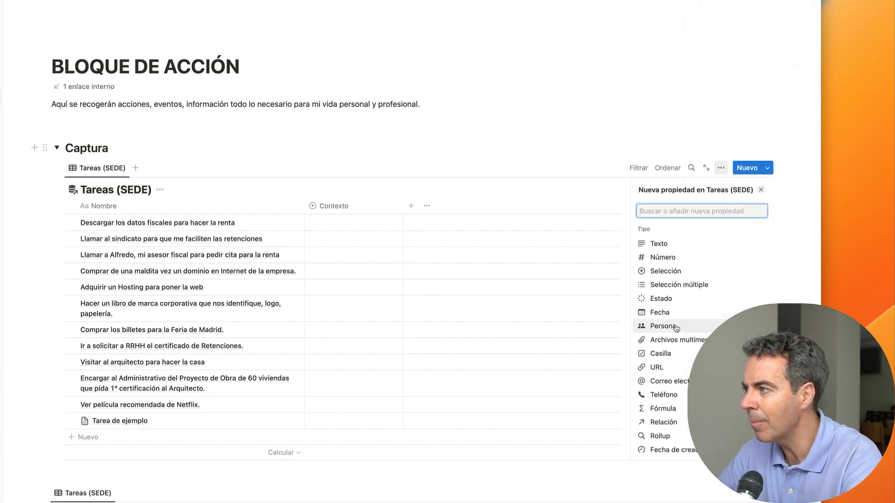
left_click(666, 247)
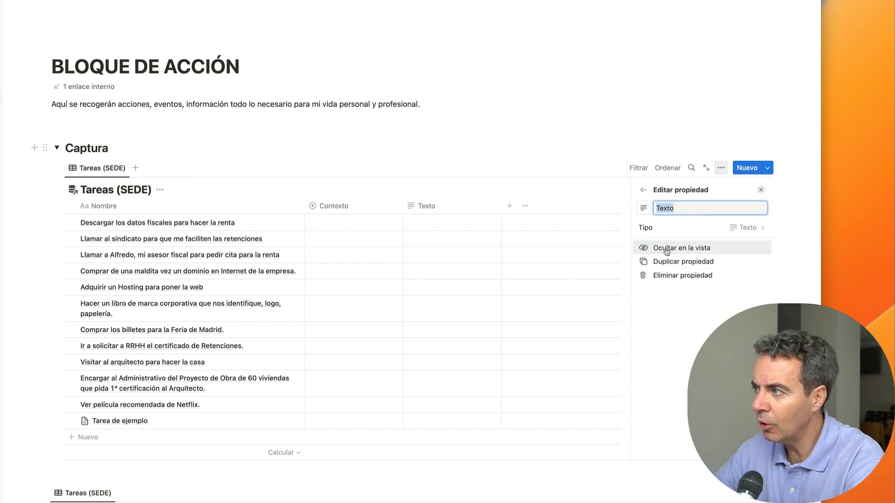
type("Observa")
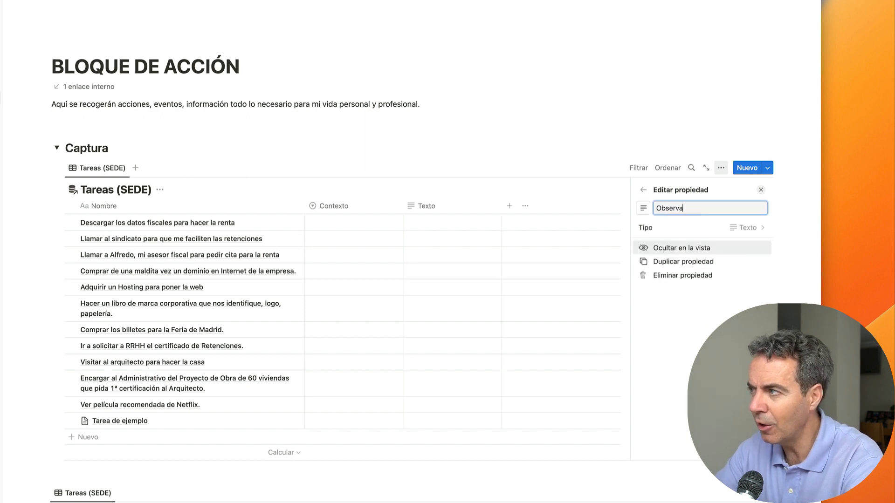
type("ciones")
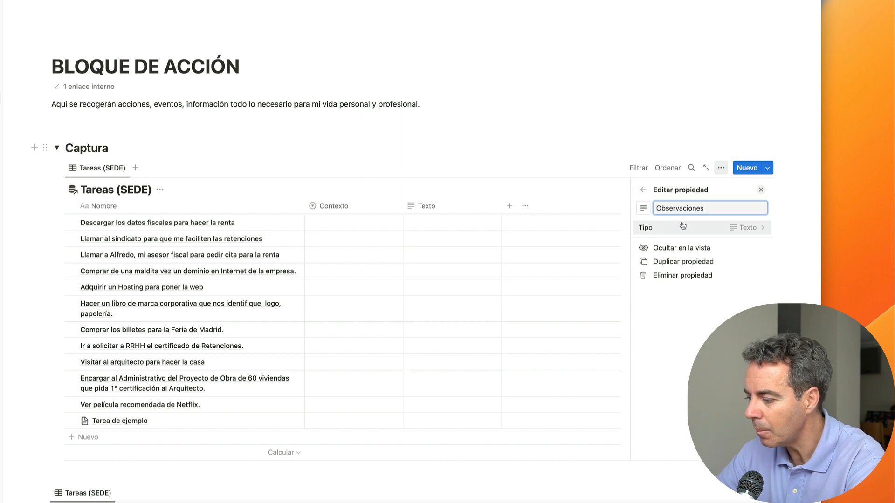
Step: Close the Observaciones property settings and add a person-type Persona column after it
left_click(583, 120)
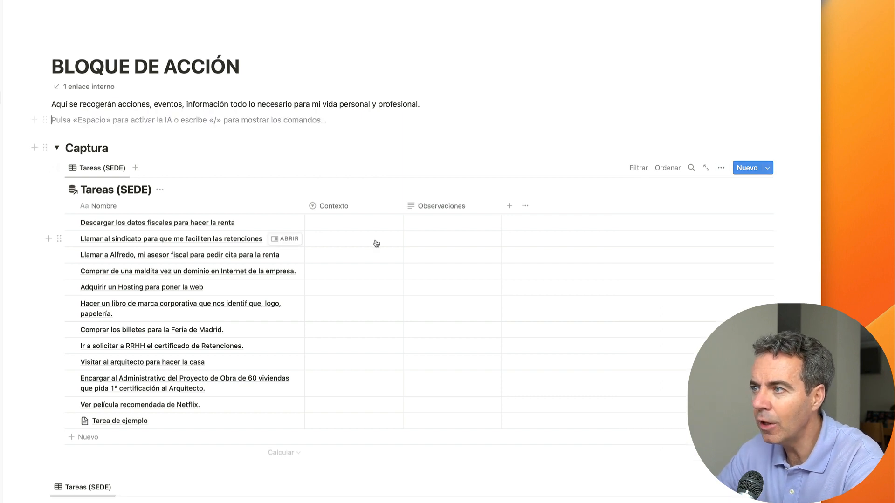
left_click(510, 208)
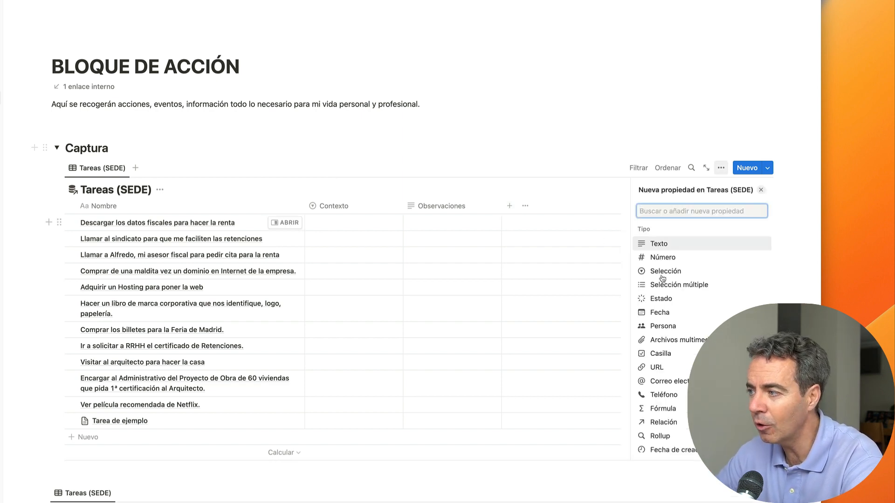
left_click(663, 326)
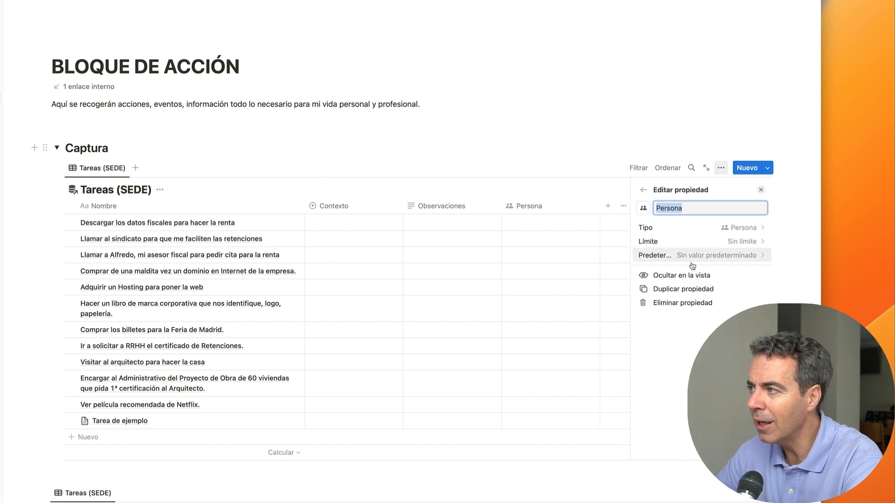
left_click(570, 94)
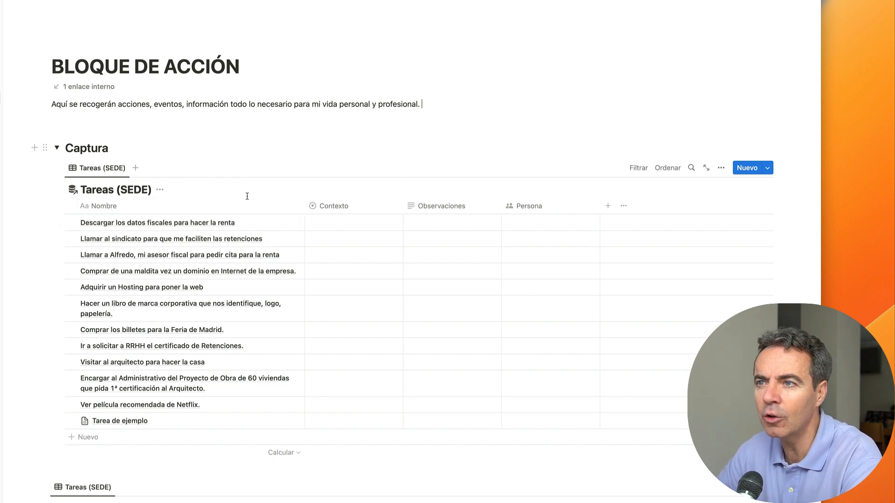
Step: Create a new task titled 'Ir a pagar el recibo del coche' and return to the table
left_click(747, 168)
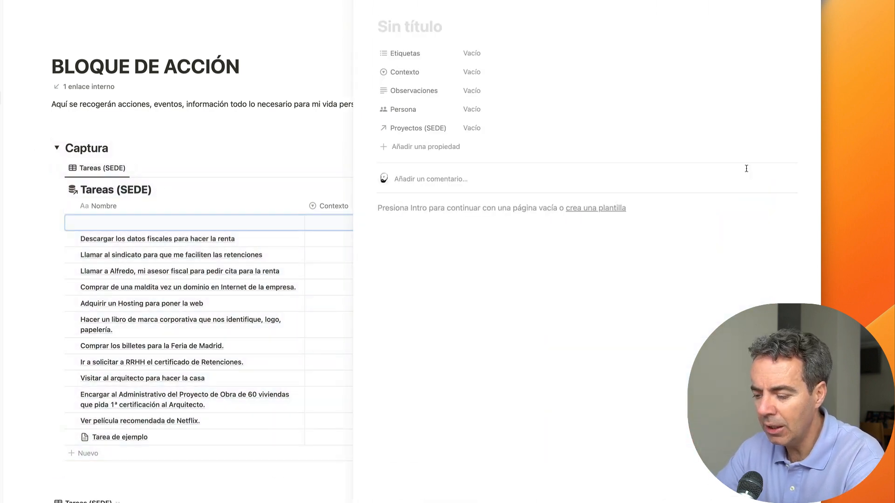
type("Ir a pagar")
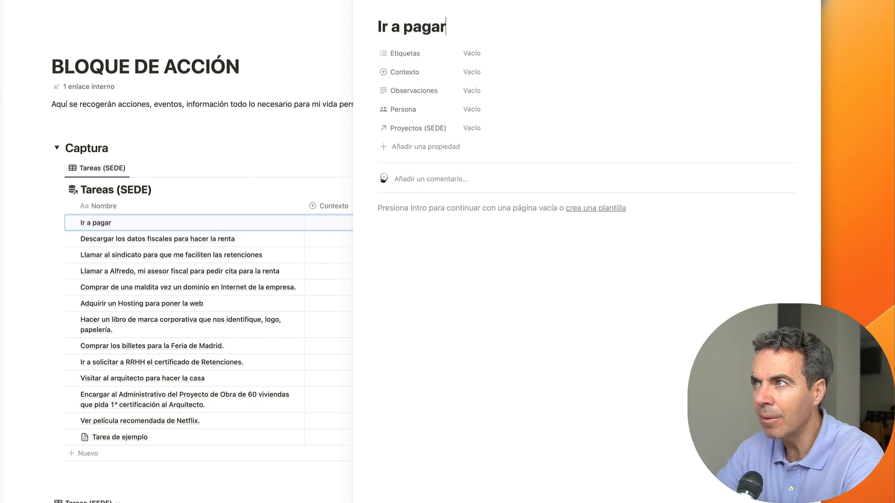
type(" el recibo del coche")
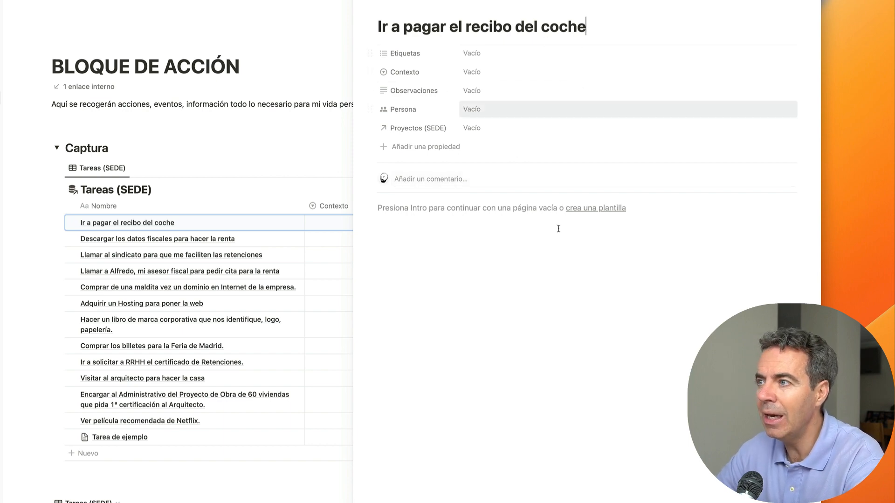
key("Return")
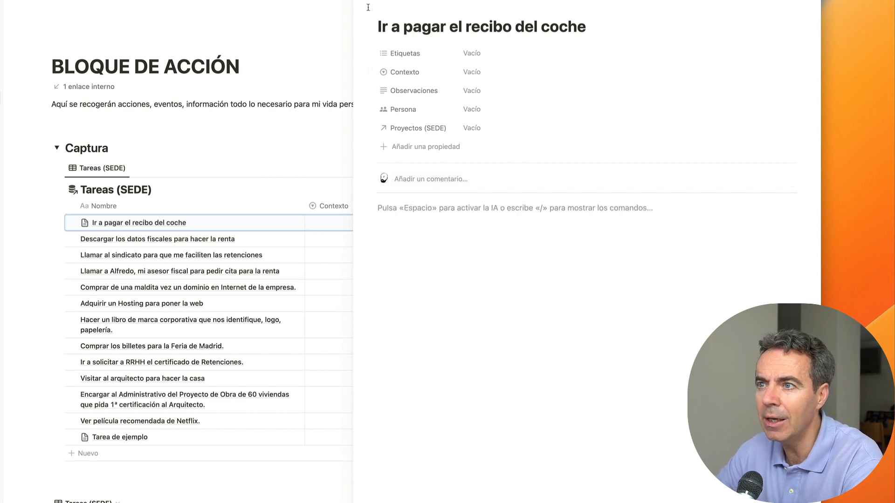
key("Escape")
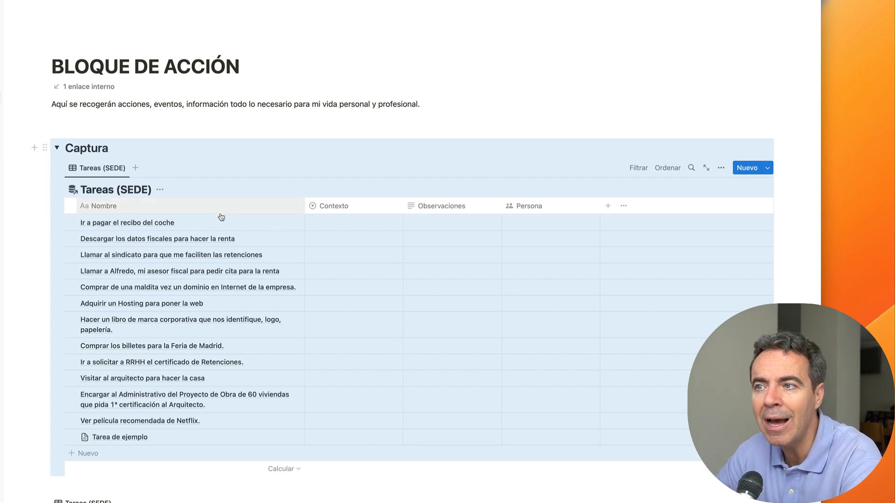
Step: Tag the 'Ir a pagar el recibo del coche' task with Contexto Itinerancia
left_click(376, 229)
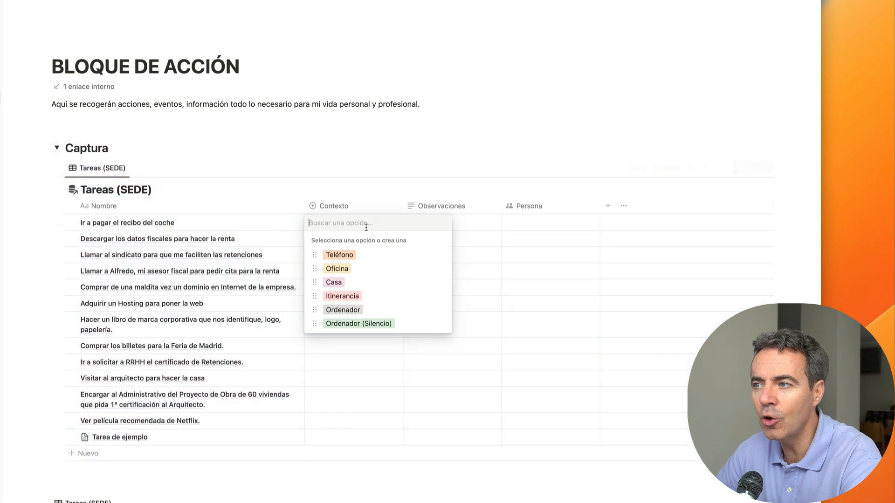
left_click(348, 297)
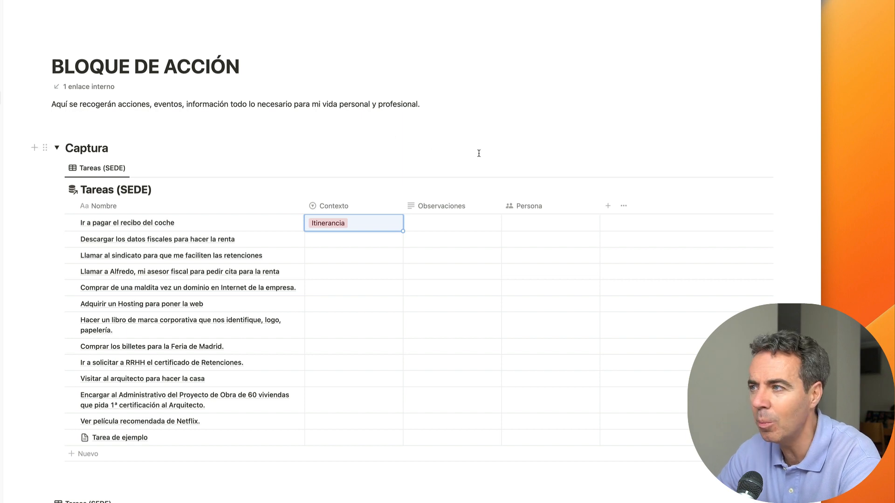
Step: Enter the observation 'Sacar previamente dinero.' for the car-payment task
left_click(440, 221)
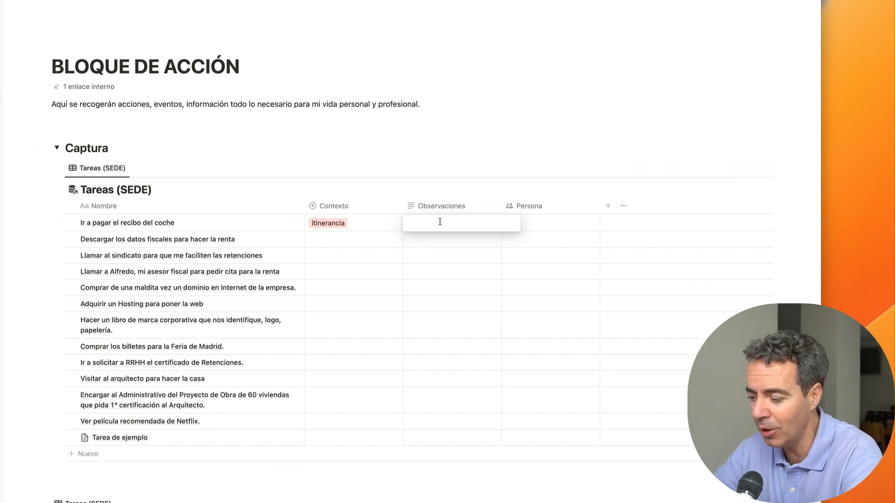
type("Sacar previam")
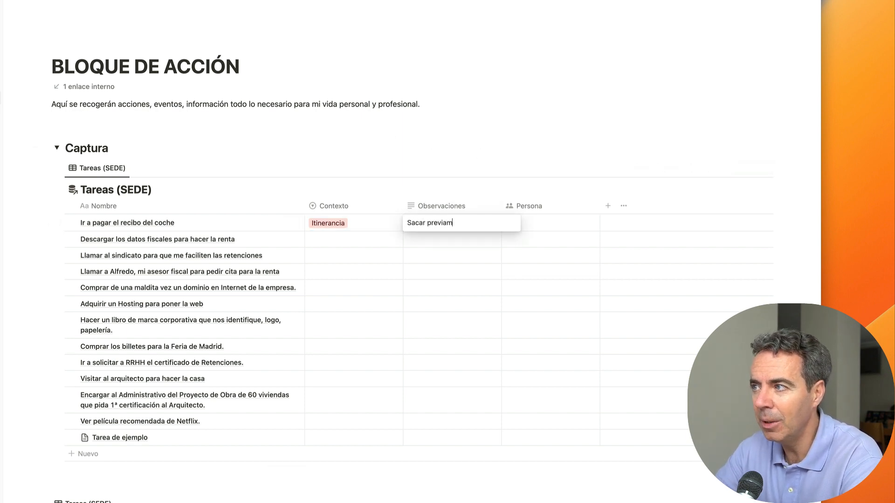
type("ente dinero.")
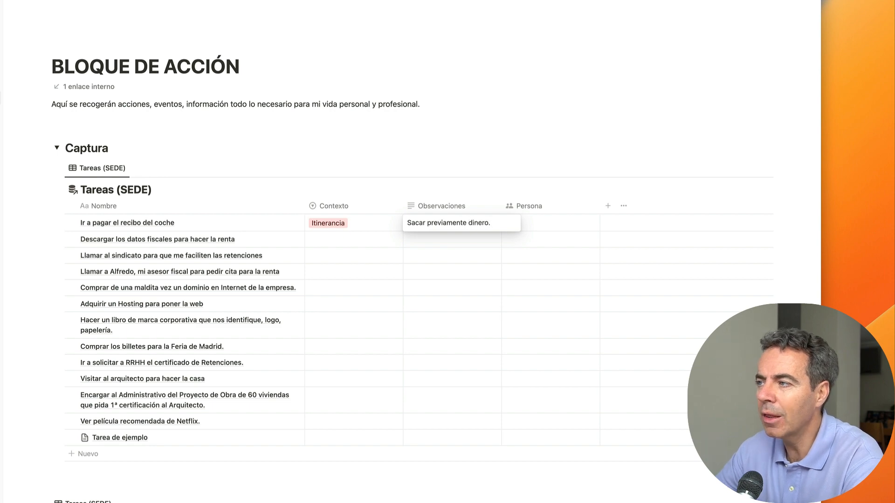
key("Escape")
Step: Assign the listed workspace member in the car-payment task's Persona cell
left_click(557, 228)
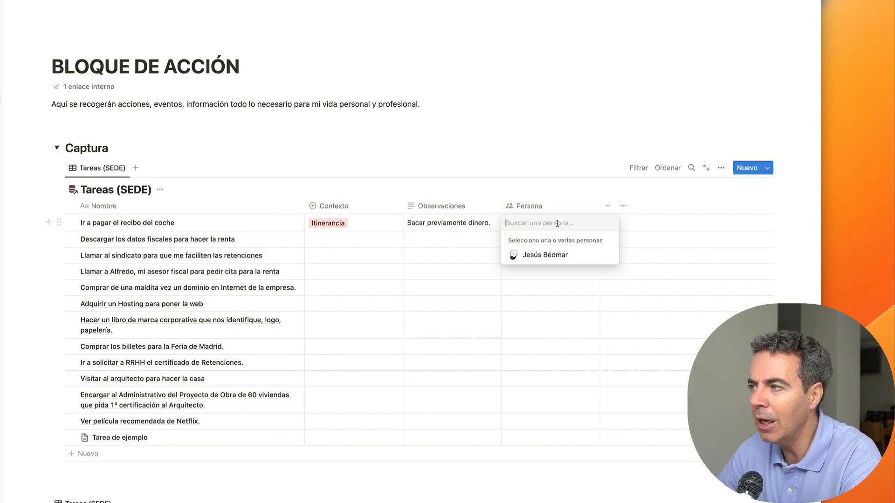
left_click(548, 256)
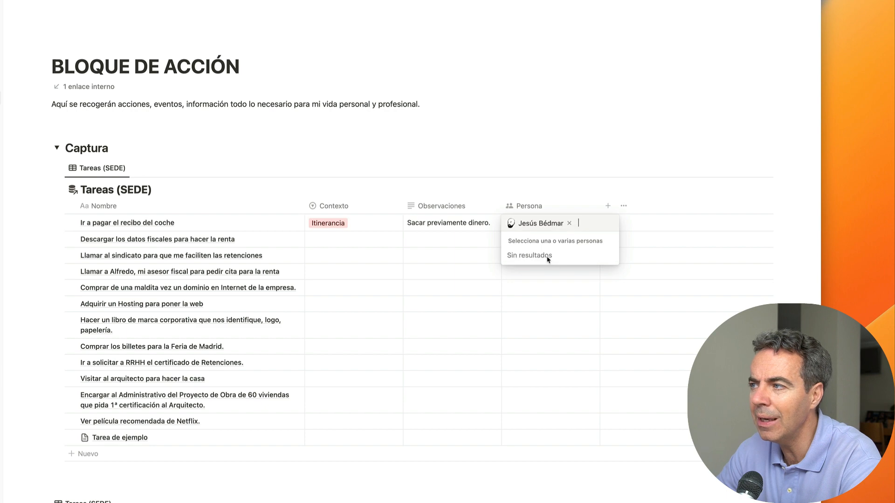
key("Escape")
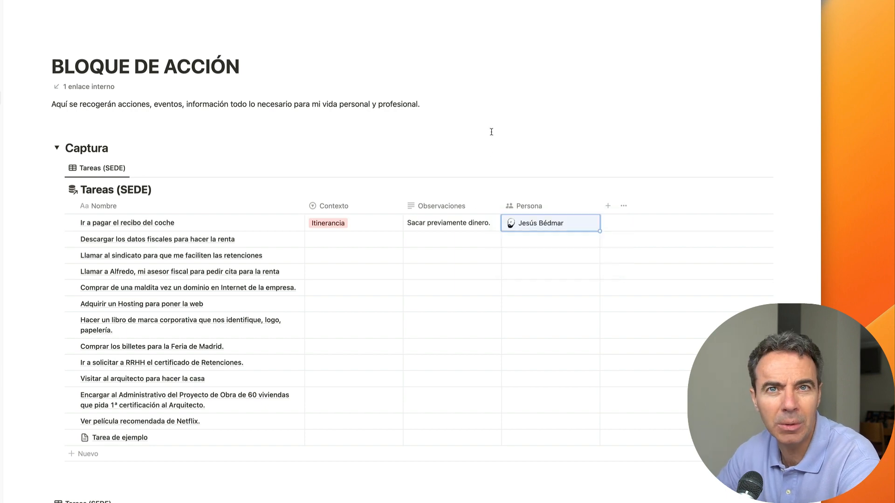